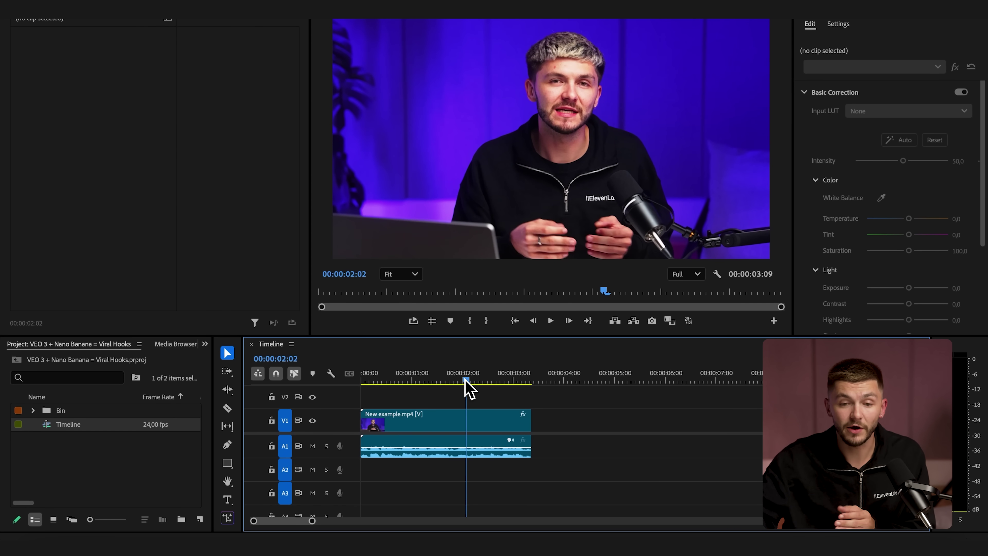
Jump to the talking-head clip's final frame at 00:00:03:08 for JPEG export
key("Down")
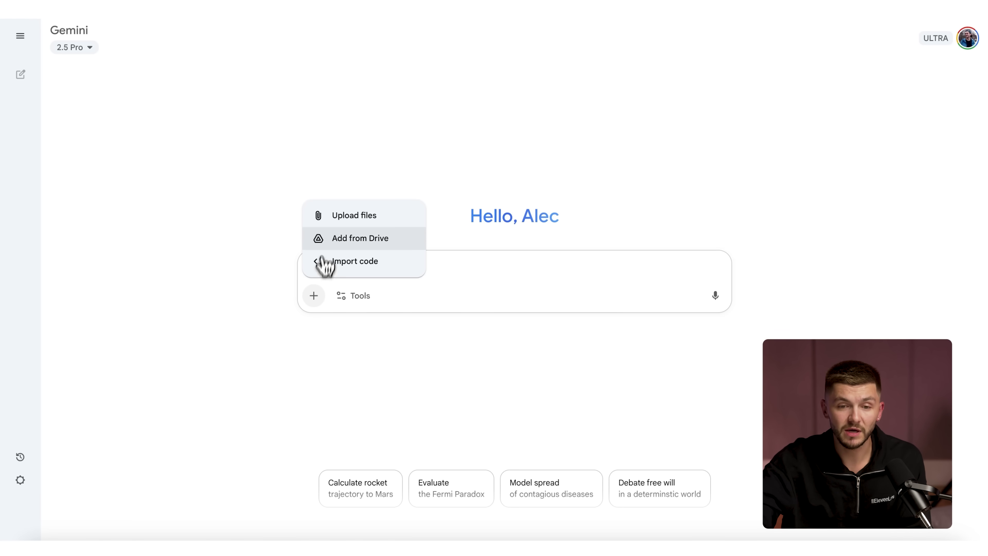
Upload the exported still from Downloads into Gemini for the pink alien edit
left_click(338, 225)
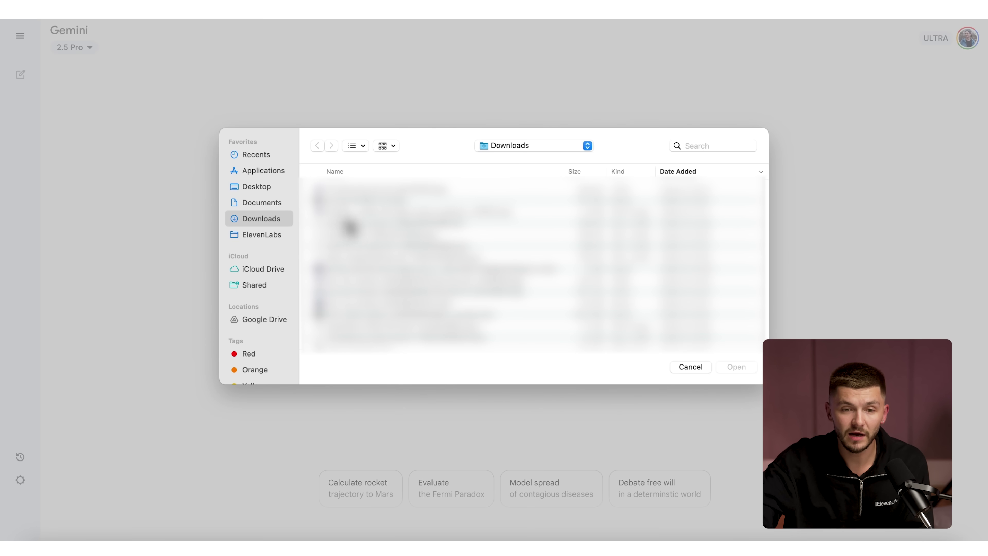
left_click(726, 370)
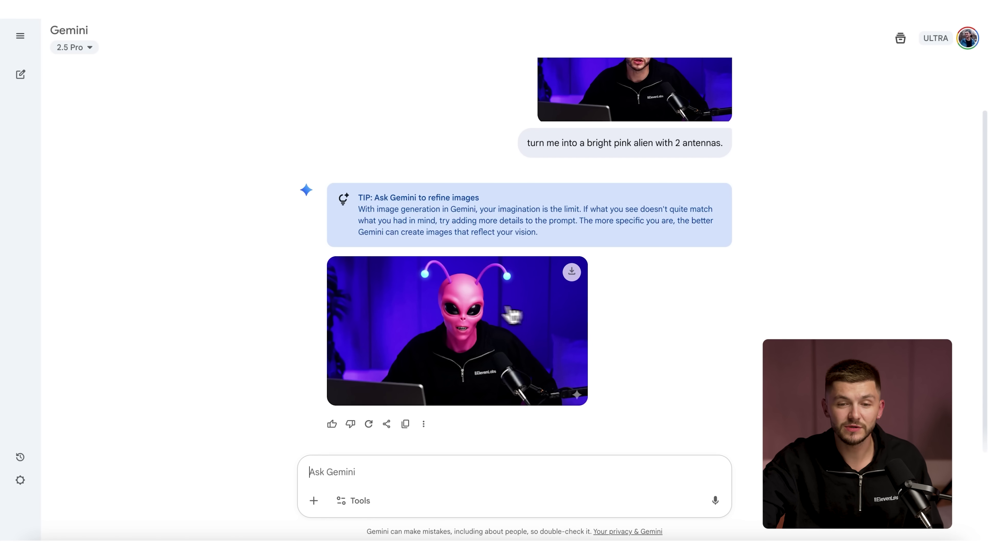
Open the green alien image at full size and download it
left_click(484, 313)
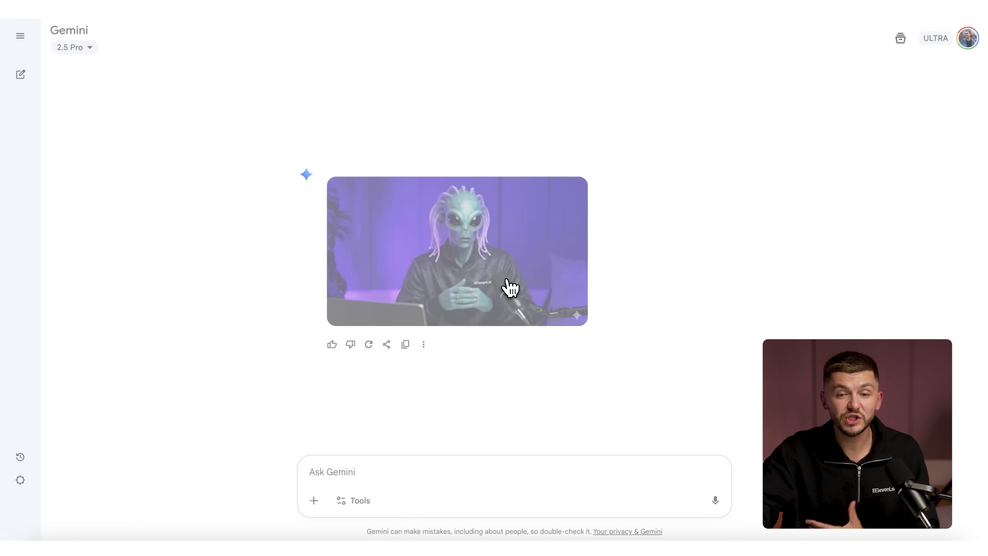
left_click(507, 280)
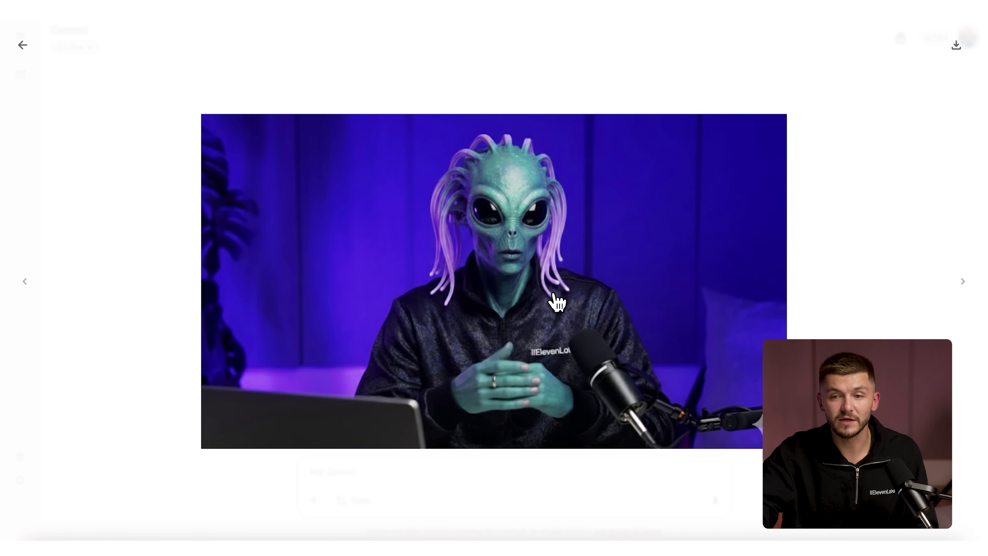
left_click(955, 46)
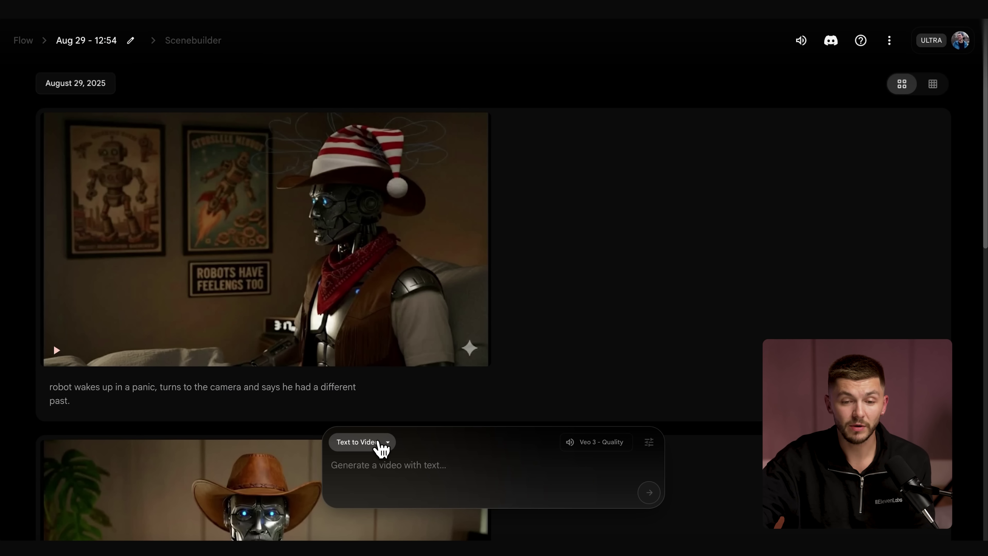
Switch Flow to Frames to Video and upload the cropped green alien image as starting frame
left_click(381, 444)
left_click(369, 394)
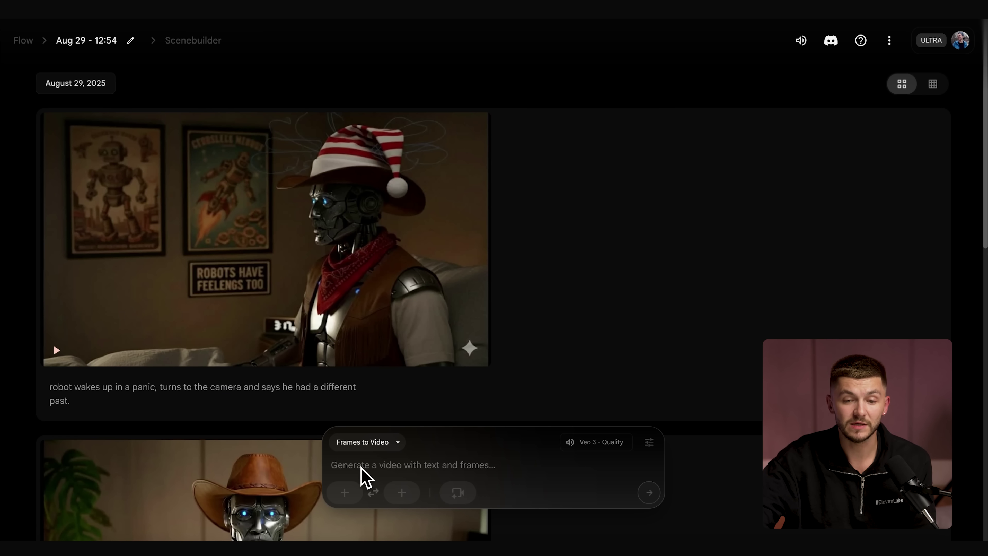
left_click(352, 497)
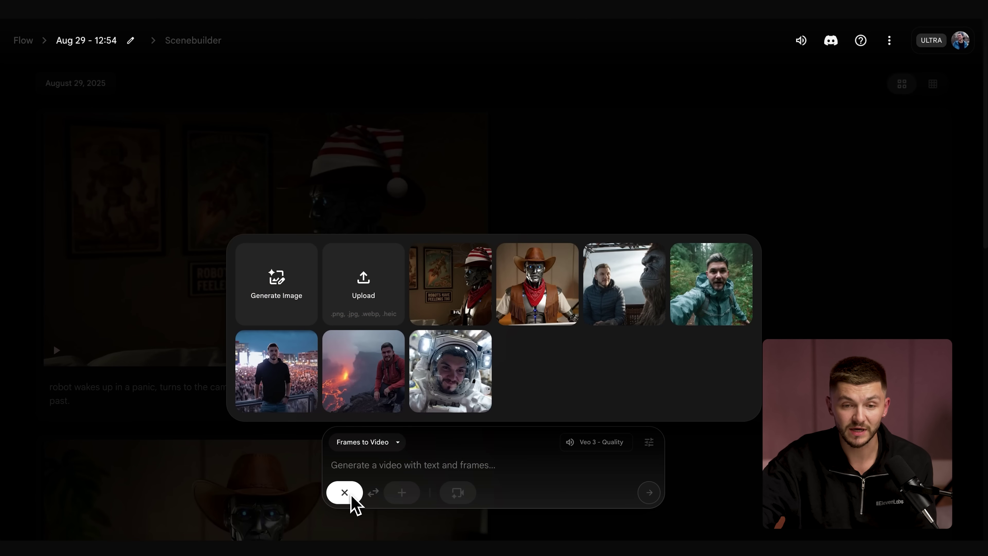
left_click(360, 302)
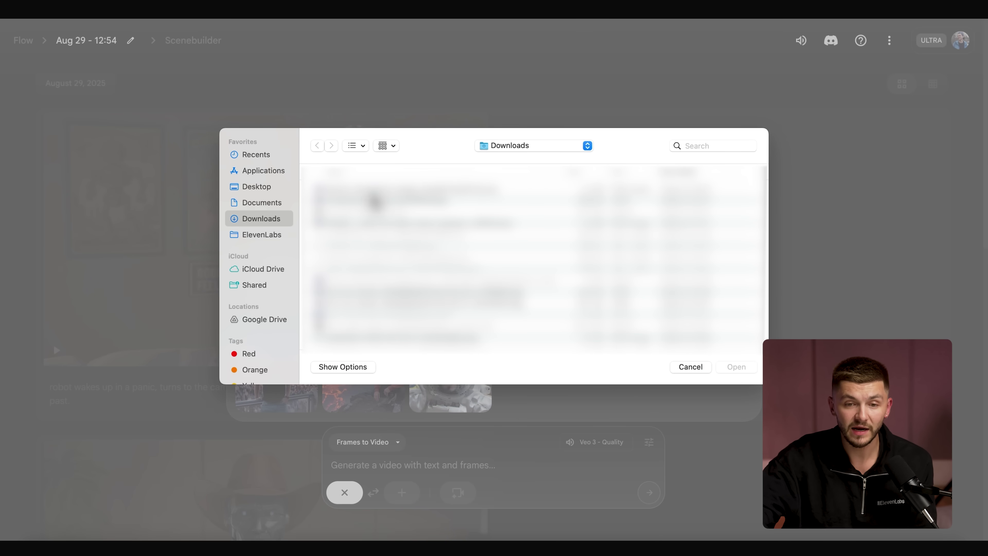
left_click(373, 194)
left_click(736, 367)
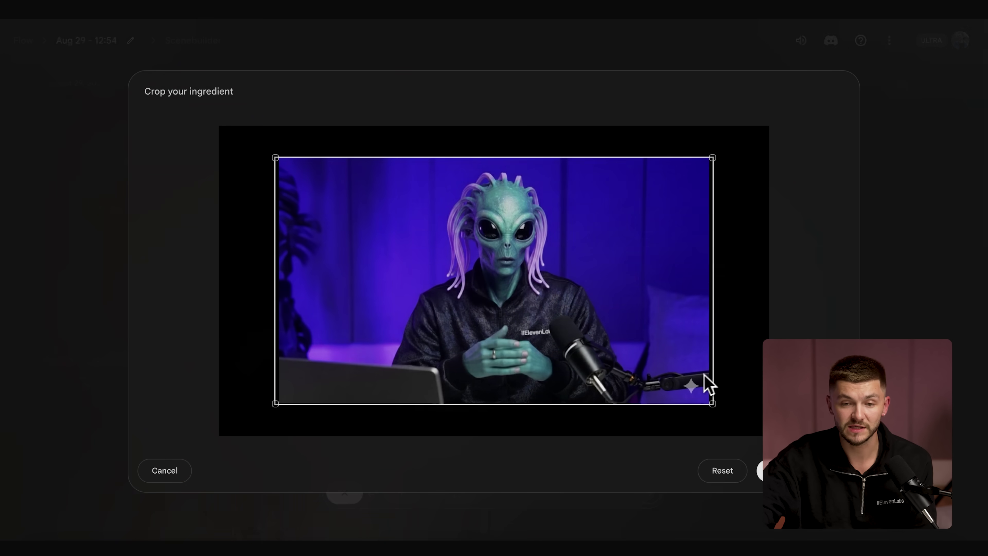
left_click(776, 470)
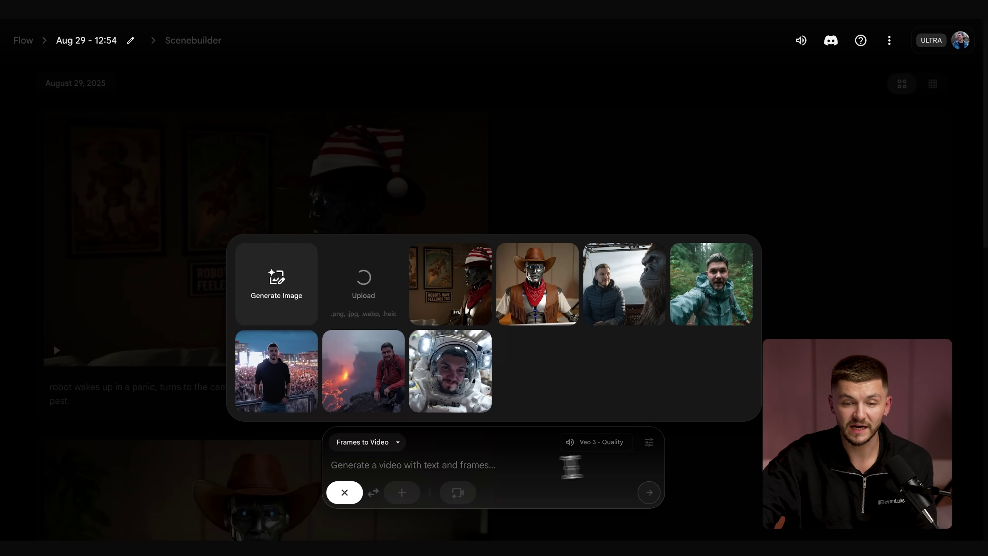
left_click(430, 463)
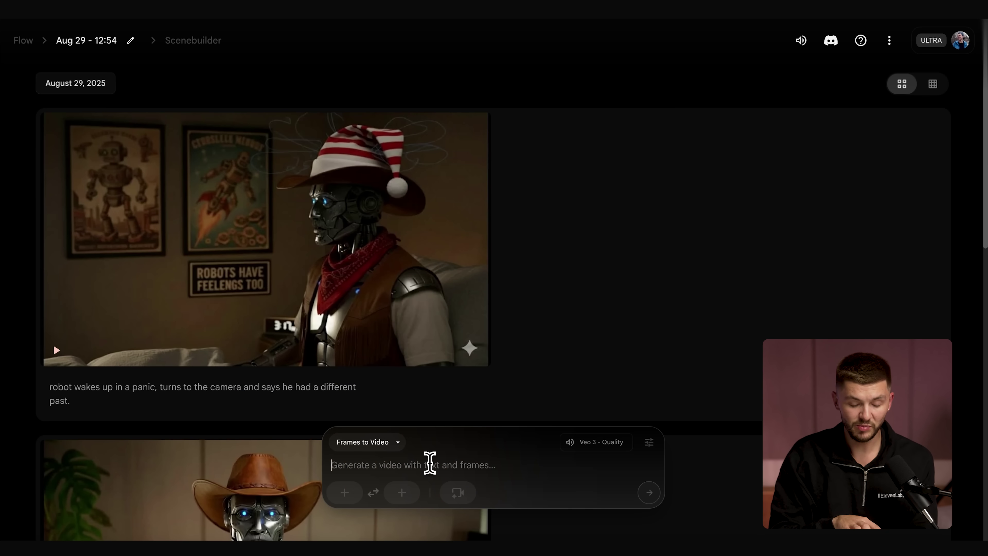
Generate the alien video from the pasted prompt, preview it, and download the Upscaled (1080p) version
type("The alien puts his hand in the air and says, \"alright you got me, I'm an alien\". No music. No sound effects.")
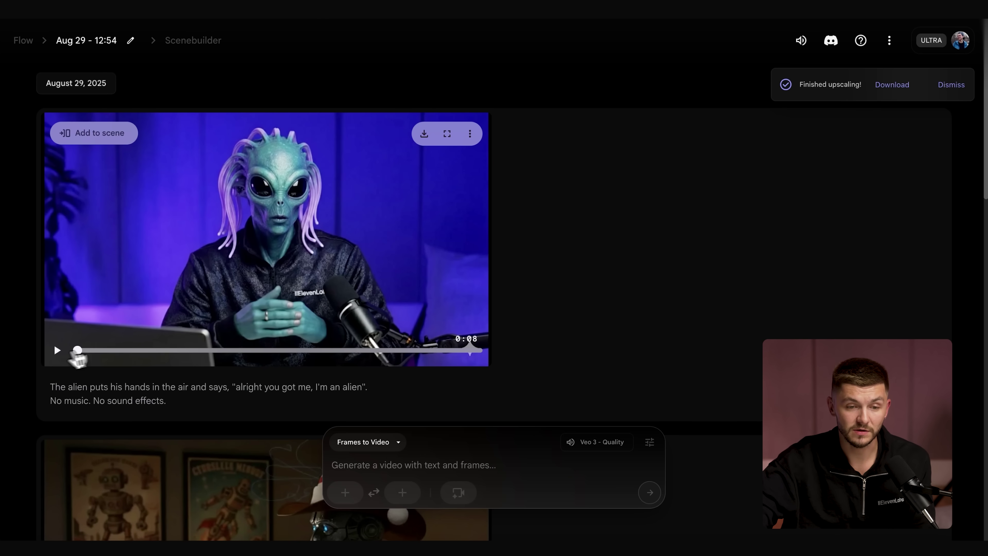
left_click(57, 350)
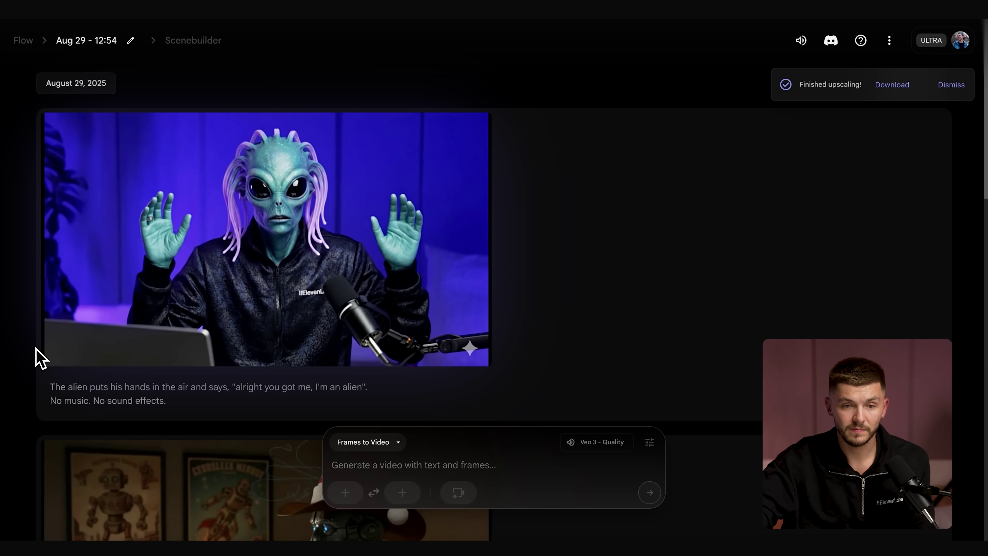
mouse_move(59, 356)
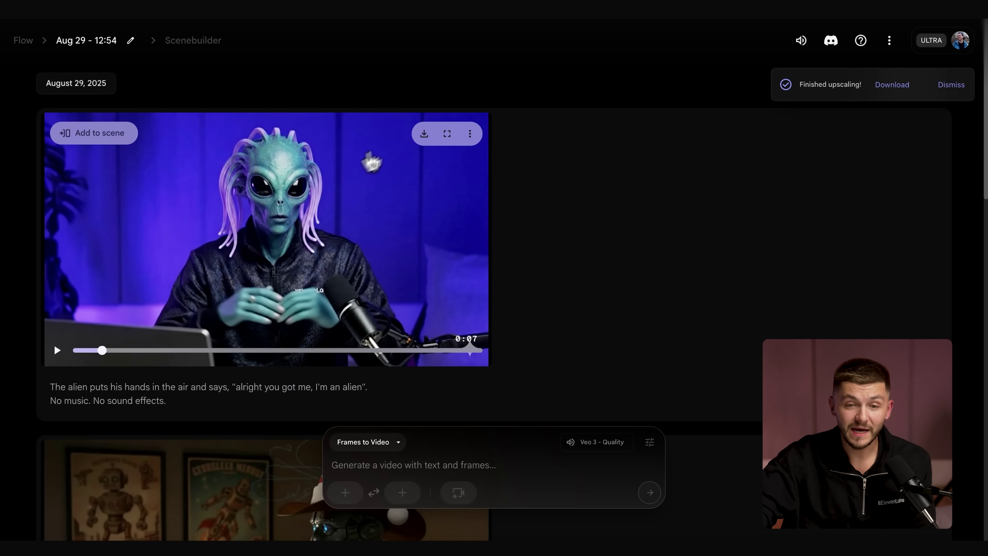
left_click(424, 134)
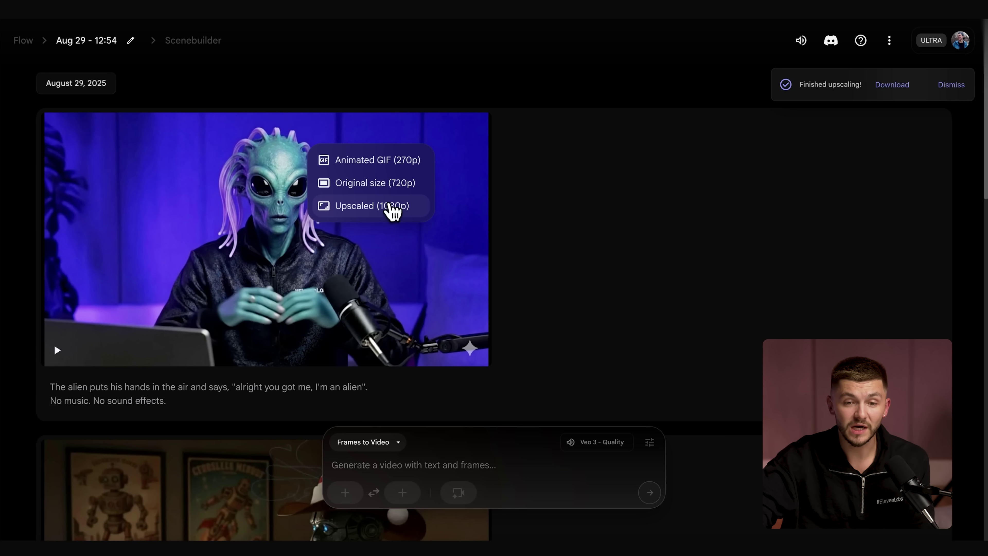
left_click(394, 208)
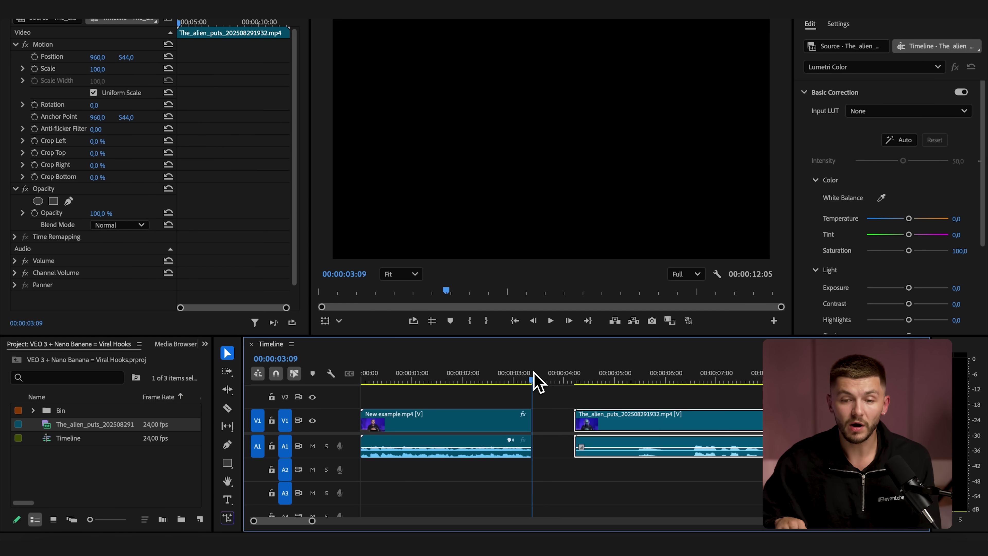
Jump to the alien clip's first frame at 00:00:04:05 and deselect the clip
key("Down")
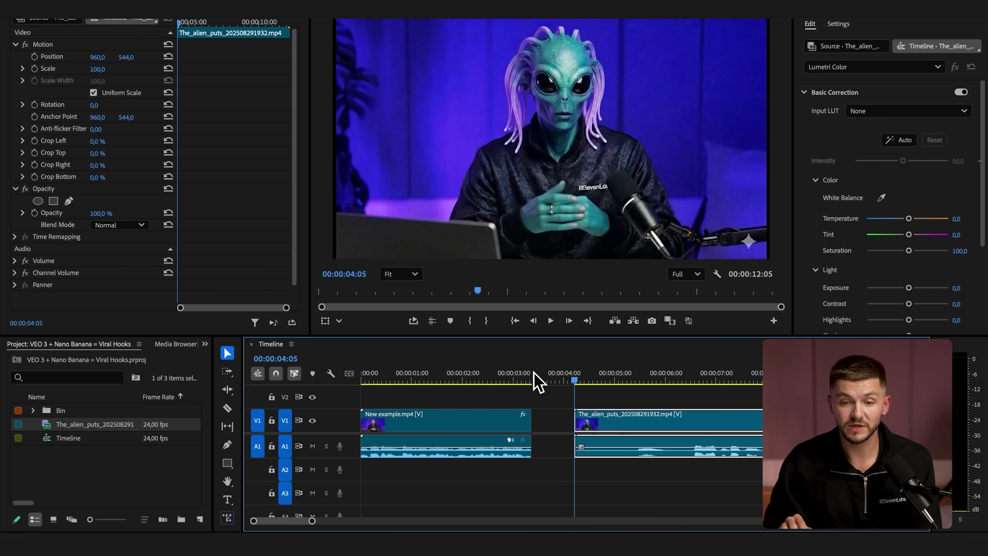
left_click(545, 397)
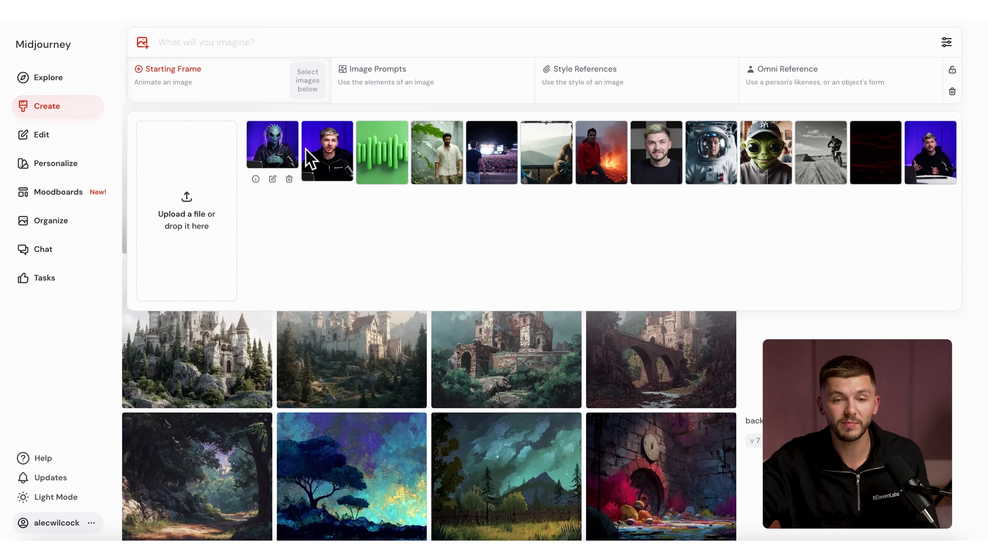
Set the presenter still as Starting Frame and the green alien still as Ending Frame
mouse_move(325, 154)
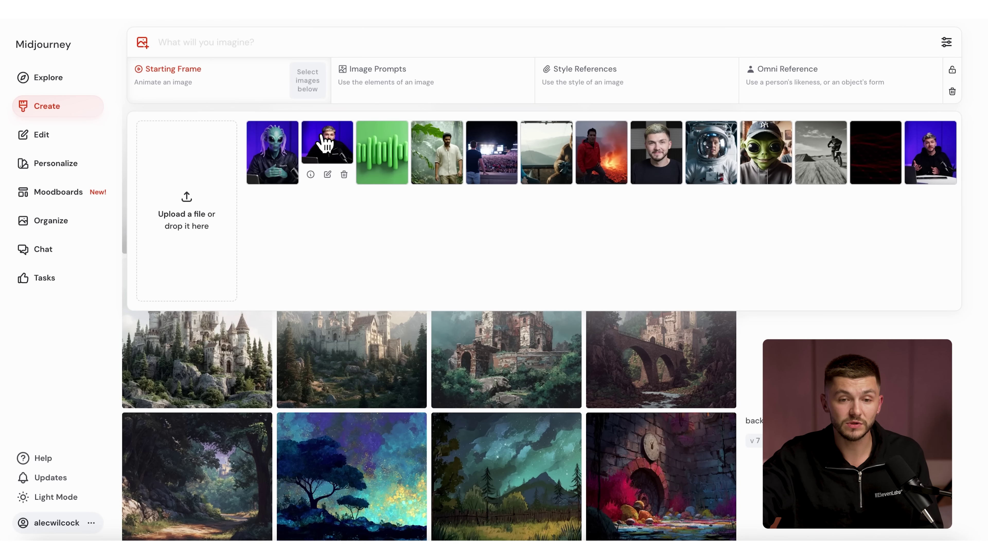
left_click(326, 144)
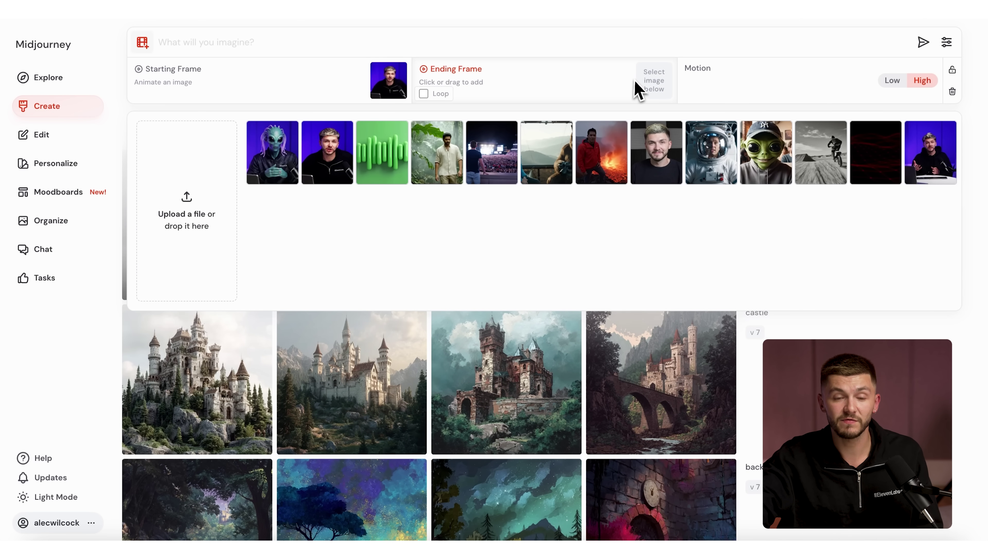
left_click(278, 146)
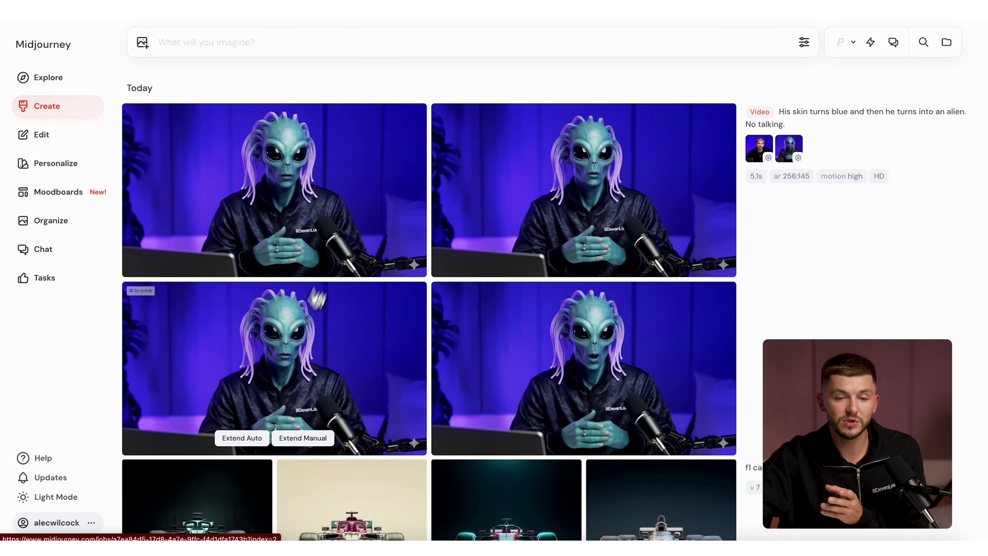
Download the third morph video with Download for Social
right_click(303, 347)
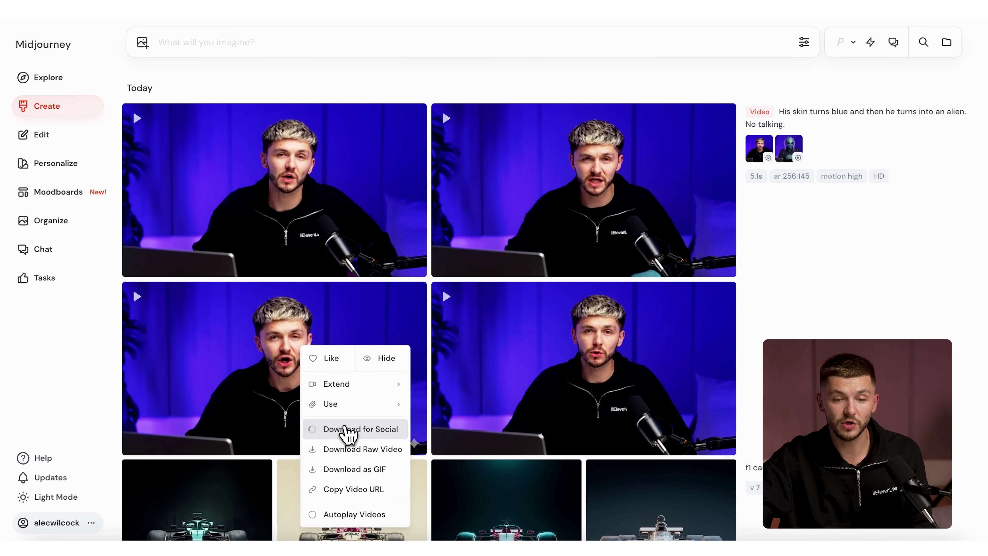
left_click(345, 428)
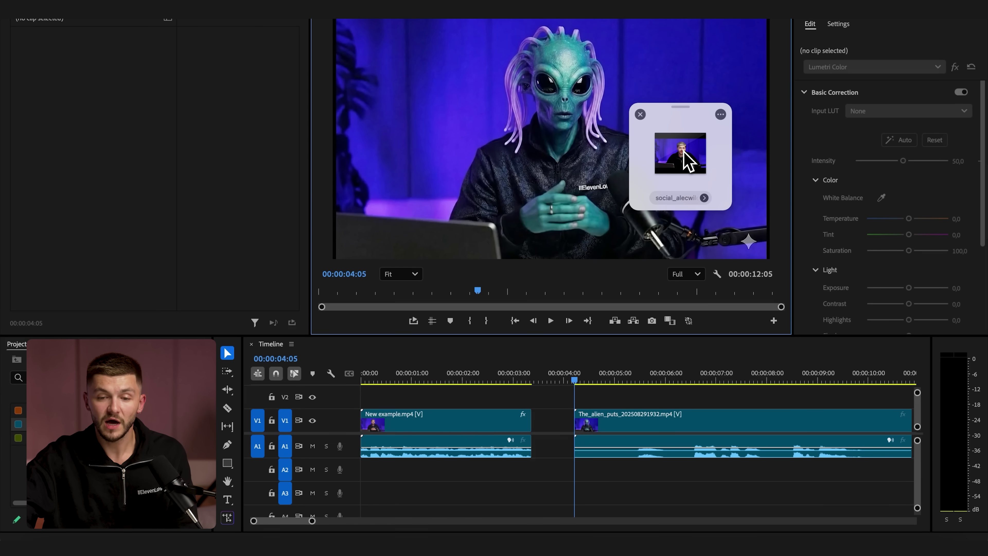
Place the morph clip on V2, shift the alien clip to about 8 seconds, and preview
left_click_drag(684, 156, 549, 401)
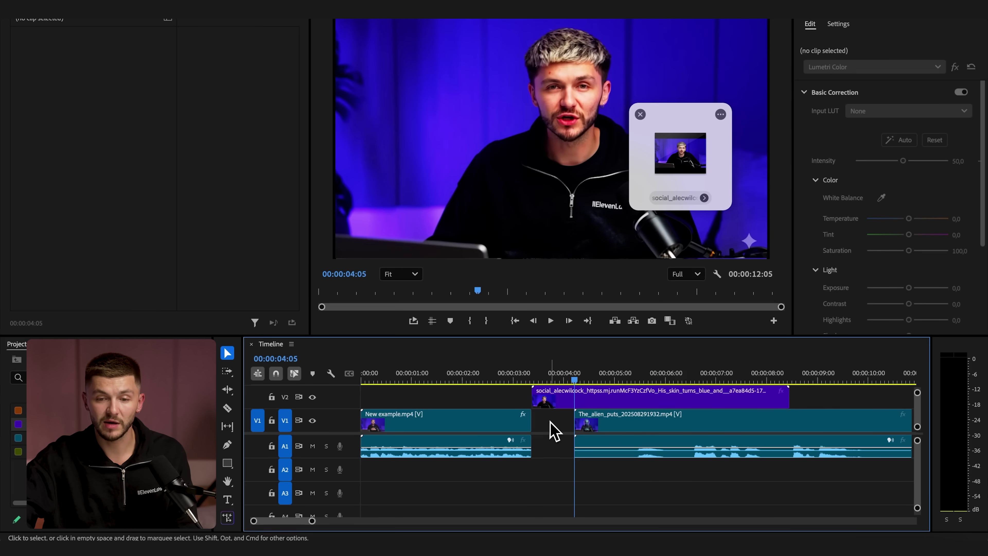
left_click_drag(592, 432, 808, 429)
left_click_drag(513, 380, 536, 379)
key("space")
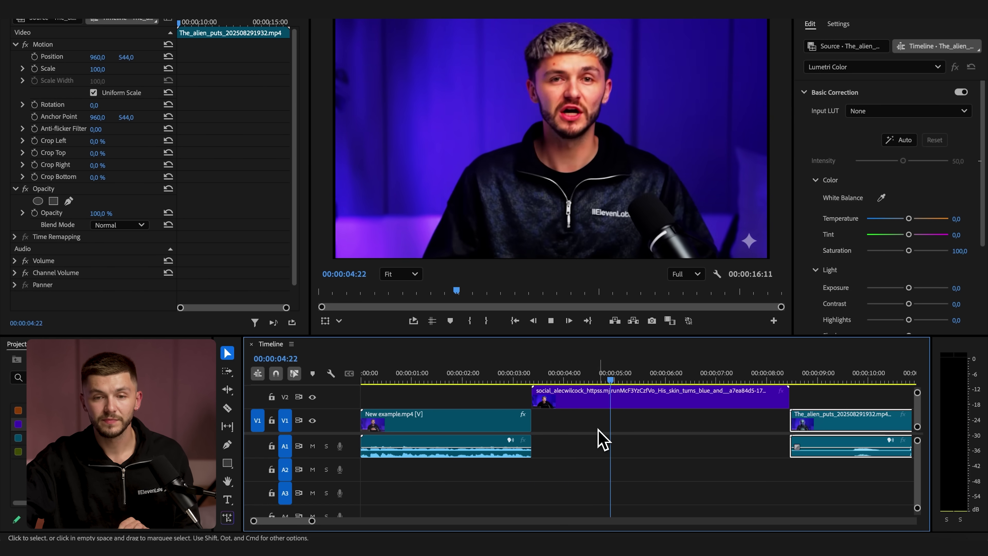
key("space")
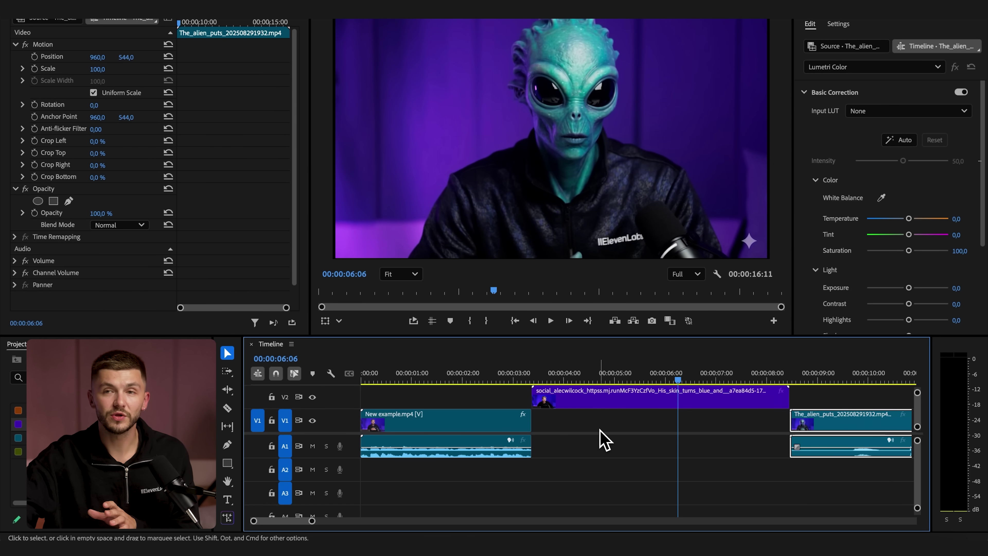
Speed up the morph clip, move it onto V1 before the alien clip, and preview from 3 seconds
left_click(747, 399)
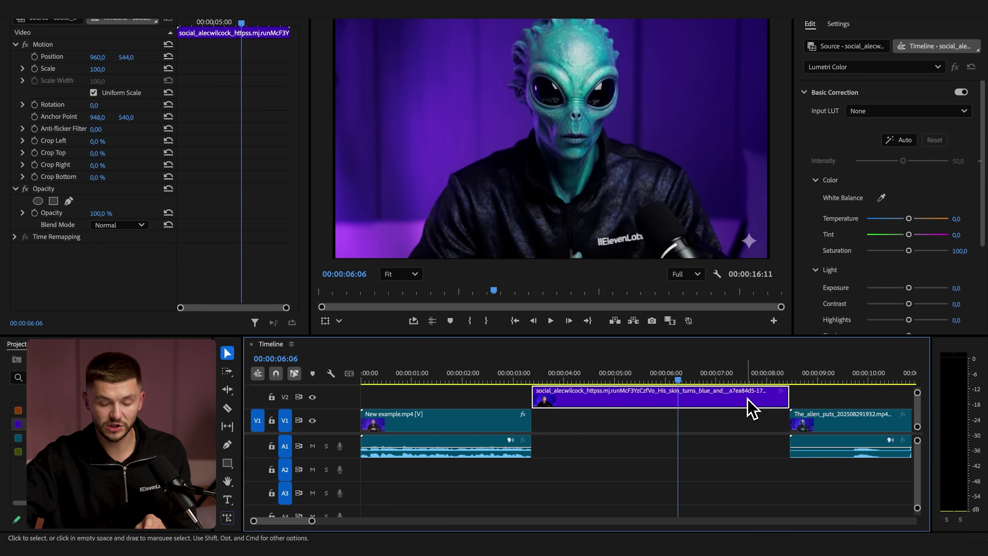
left_click_drag(783, 401, 707, 404)
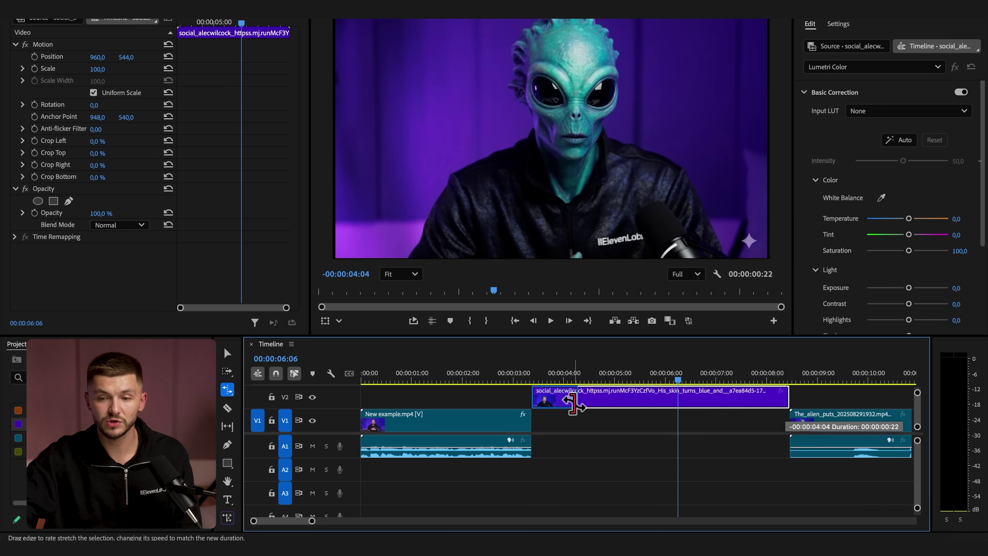
left_click_drag(572, 405, 573, 404)
key("v")
left_click_drag(827, 432, 627, 433)
left_click_drag(570, 405, 567, 420)
left_click(507, 379)
key("space")
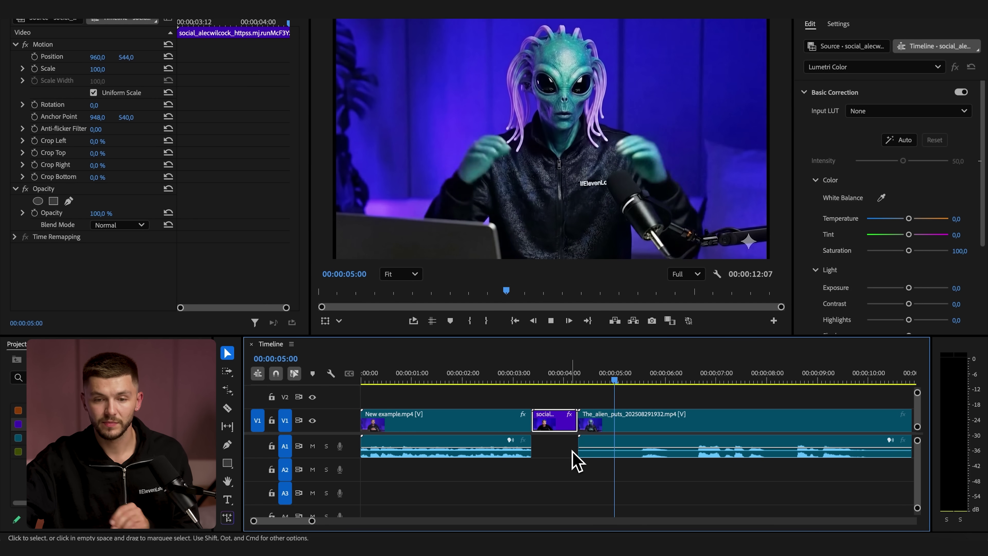
key("space")
key("space")
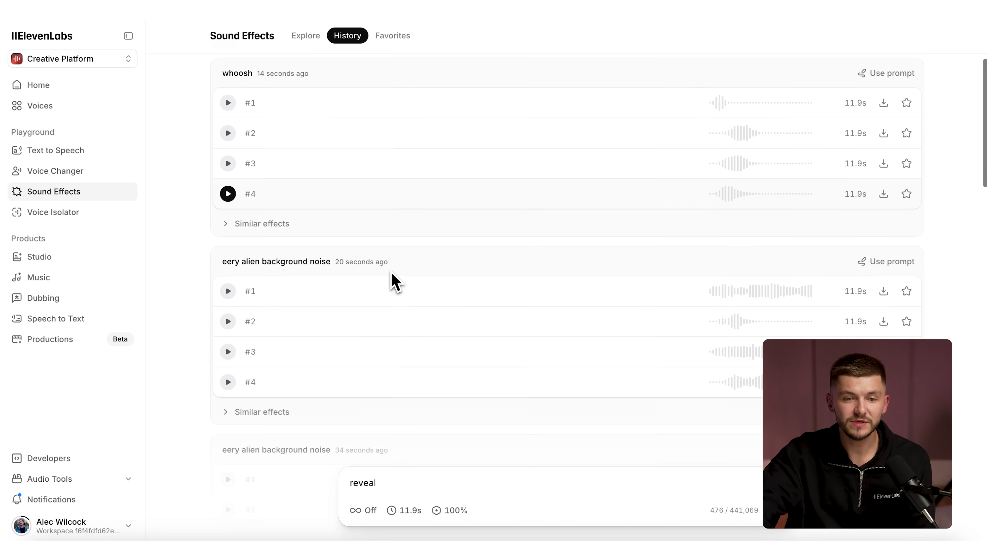
Audition 'eery alien background noise' take 1 and bring up its MP3/WAV download options
scroll(393, 280, "down", 12)
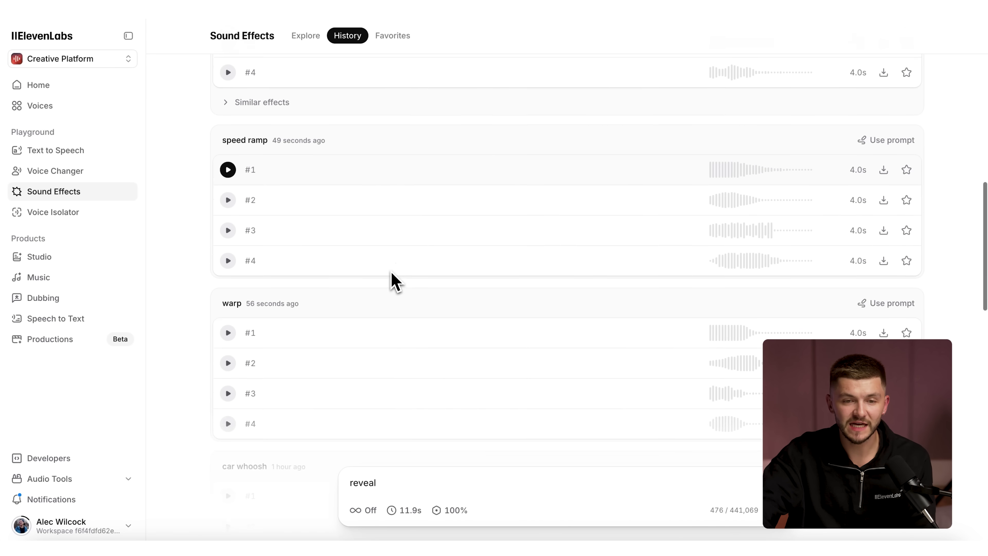
scroll(394, 281, "down", 4)
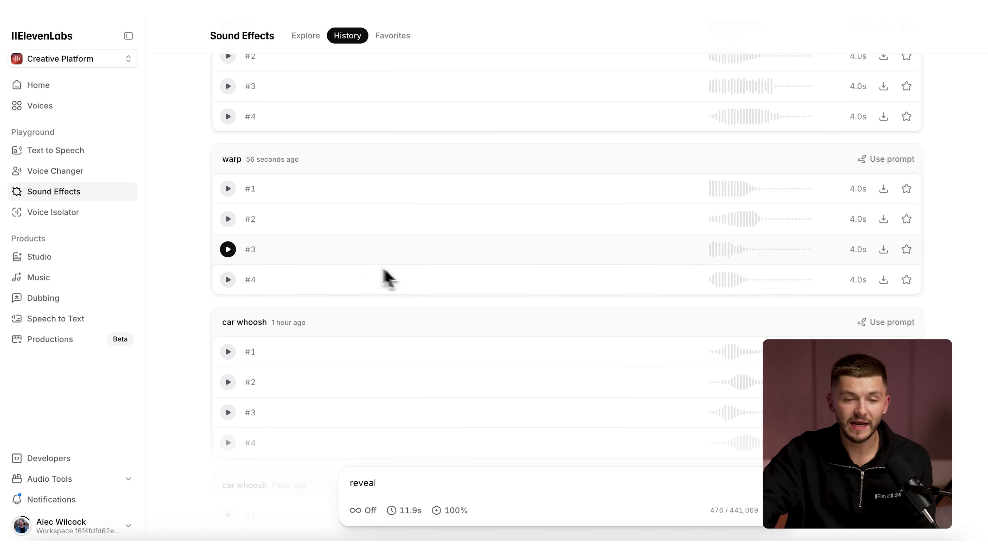
scroll(249, 350, "up", 10)
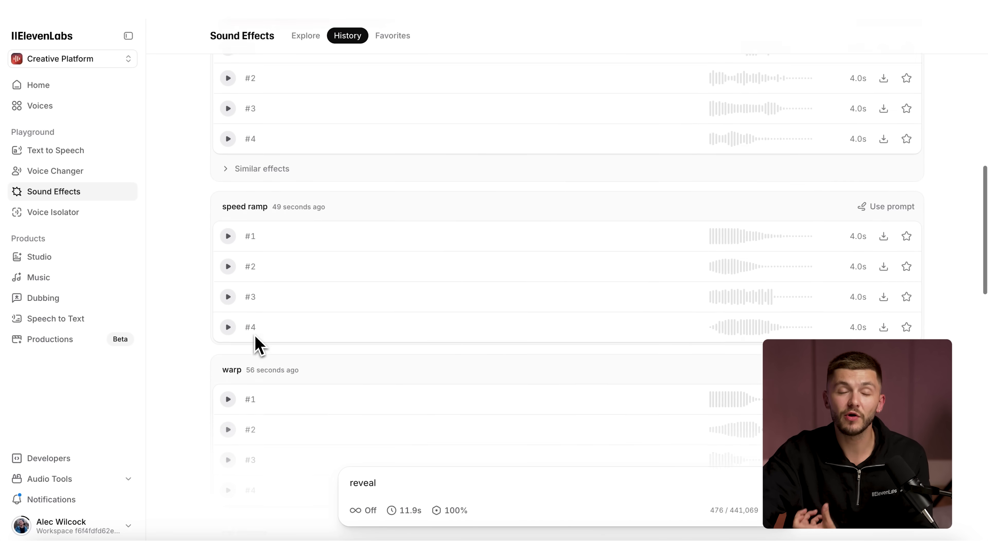
scroll(259, 344, "up", 2)
left_click(229, 234)
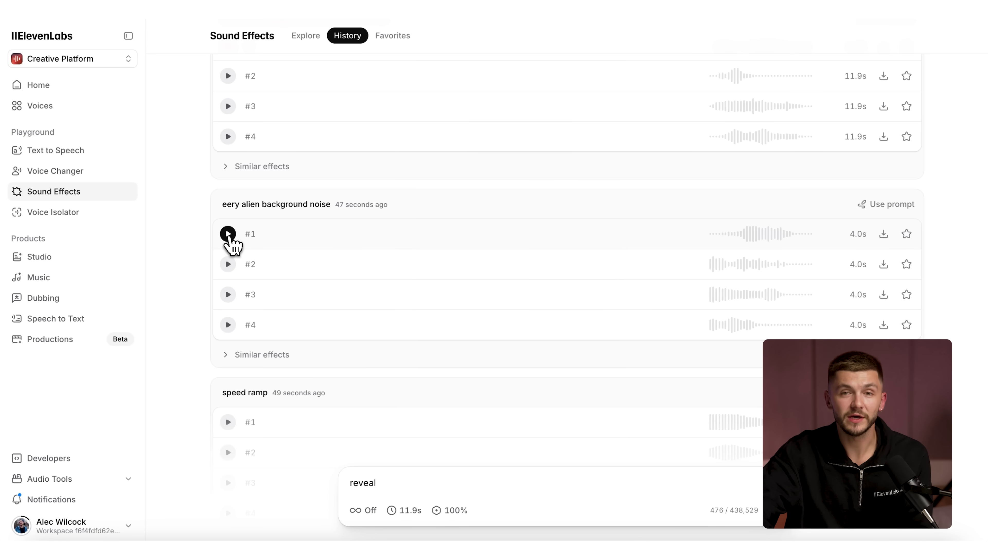
left_click(887, 237)
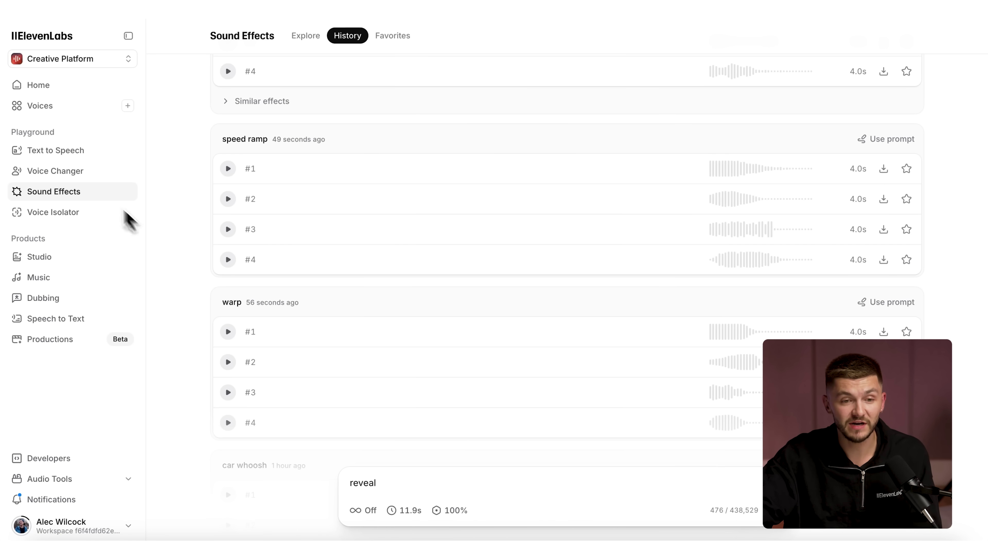
In Voice Changer, search 'alien', preview the Alien - Strange & sci-fi and monster-style voices, then go to Voices
left_click(63, 172)
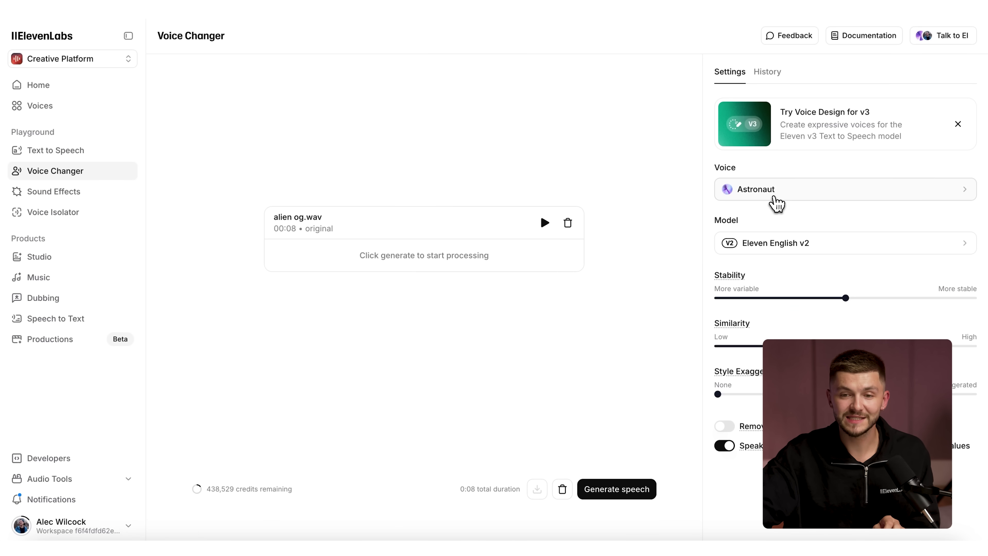
left_click(774, 196)
type("al")
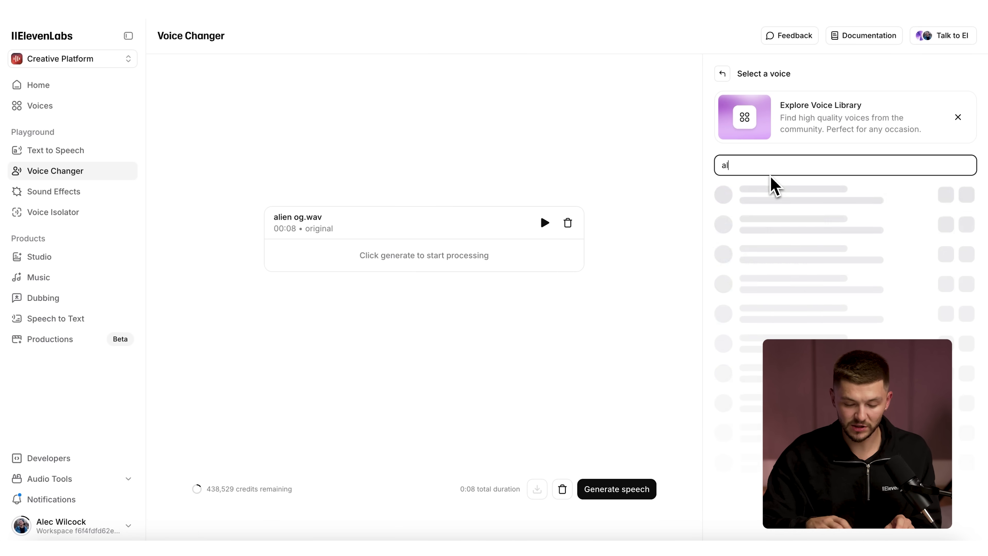
type("ien")
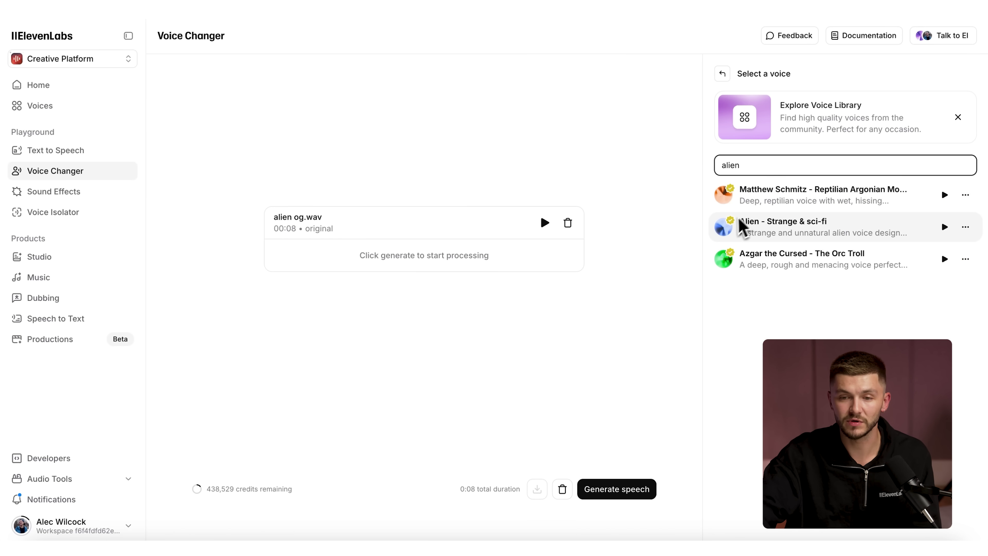
left_click(944, 227)
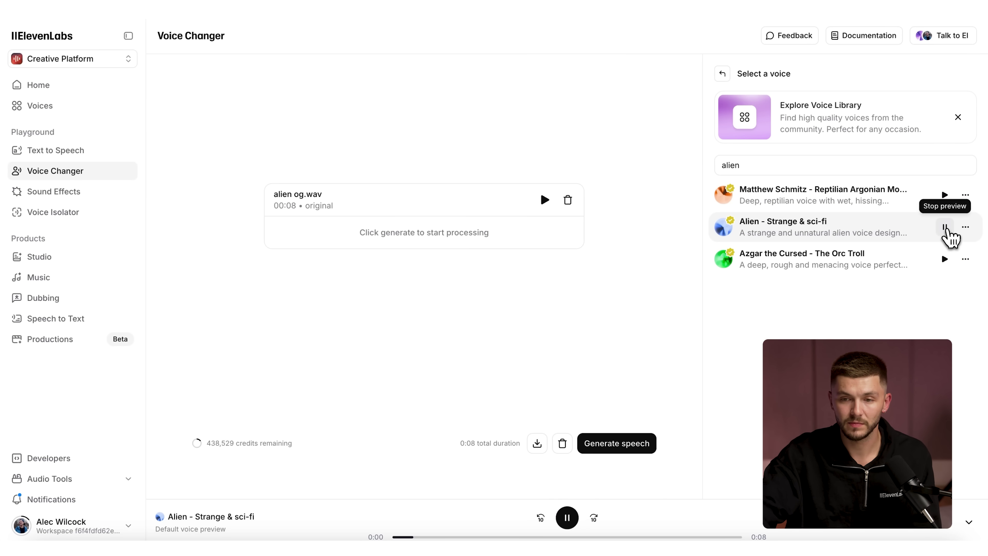
left_click(945, 196)
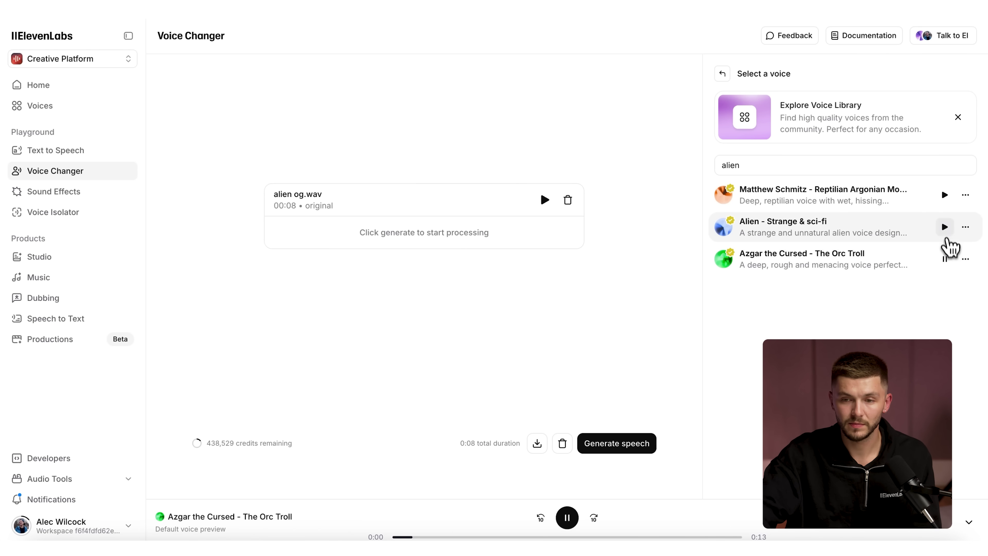
left_click(944, 228)
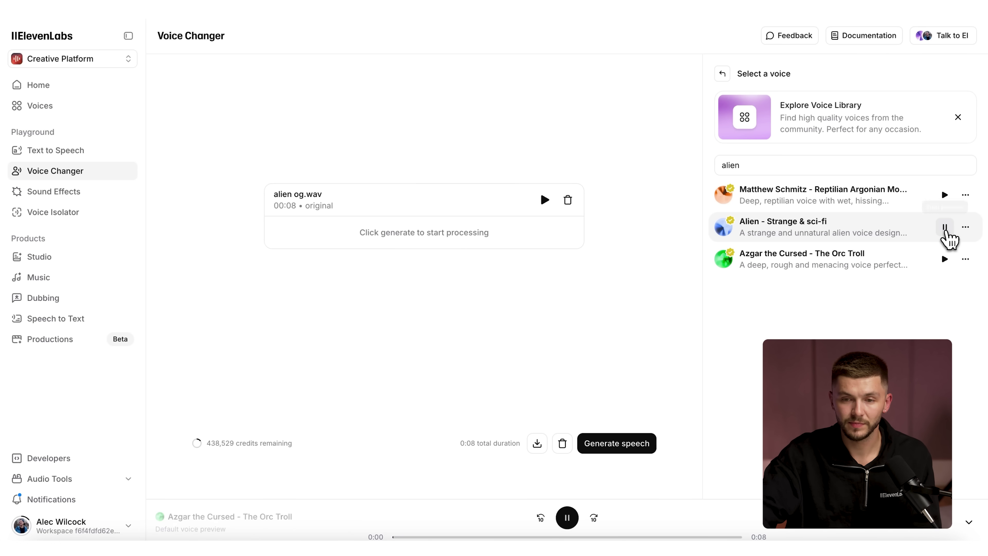
left_click(571, 515)
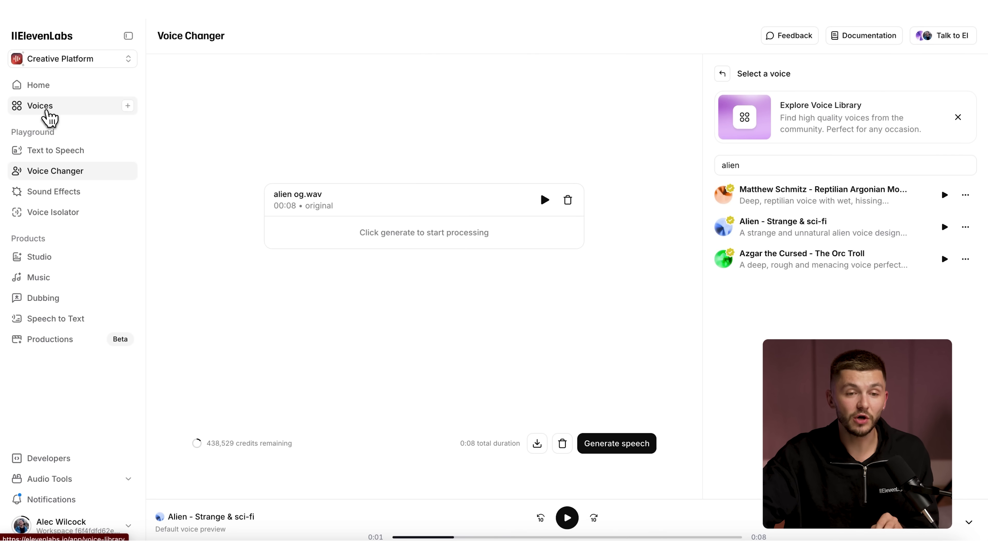
left_click(45, 111)
Design a new voice from a quirky blue alien prompt and keep the second generated preview
left_click(811, 117)
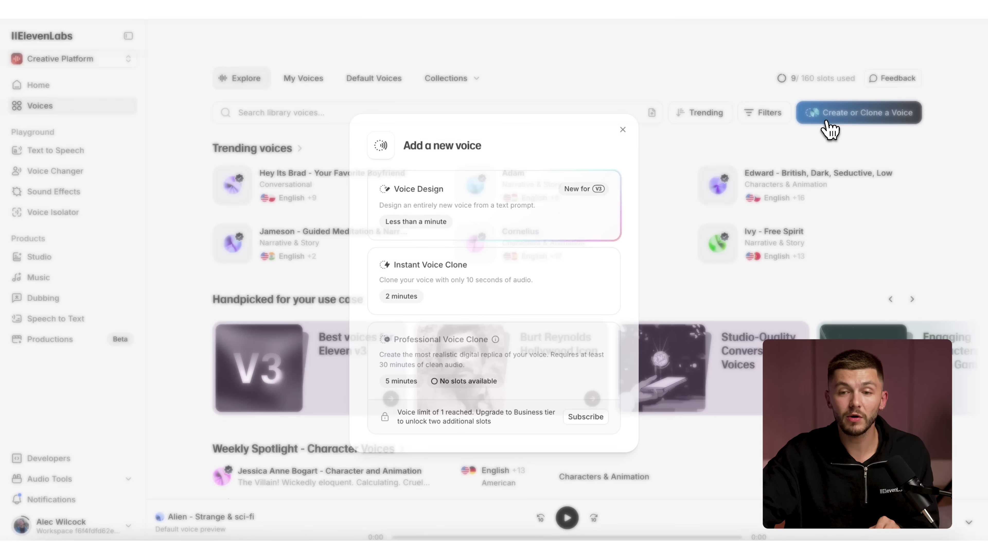
left_click(478, 203)
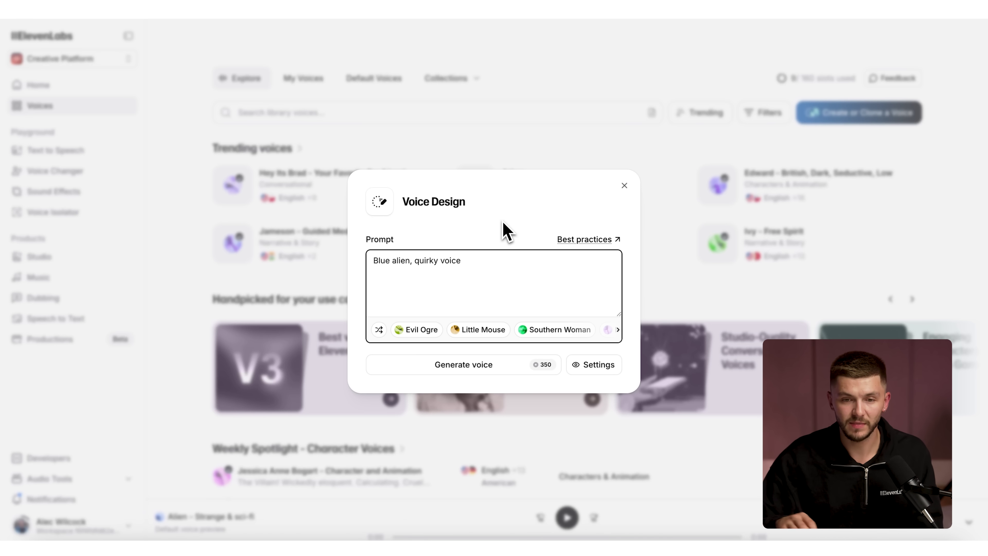
left_click(485, 362)
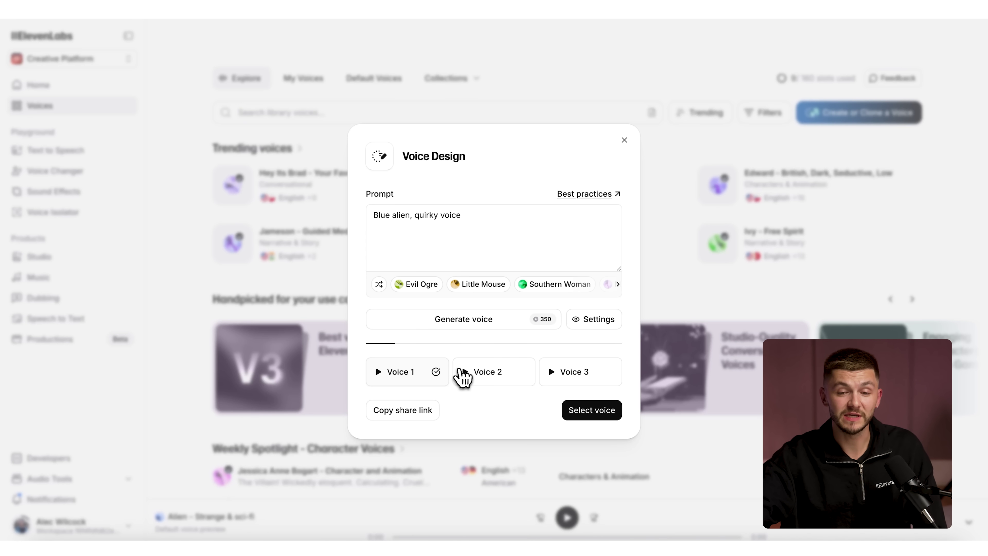
left_click(467, 372)
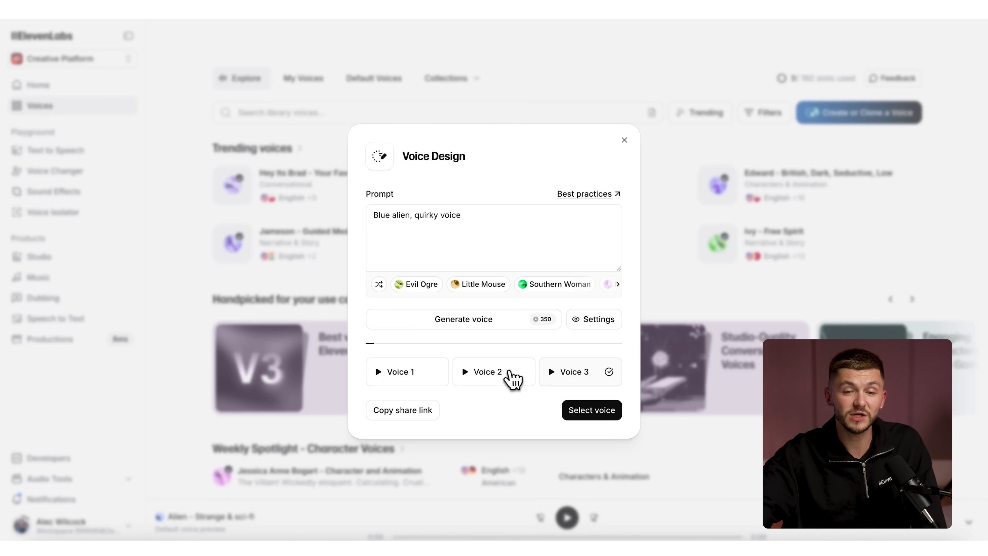
left_click(508, 372)
left_click(591, 412)
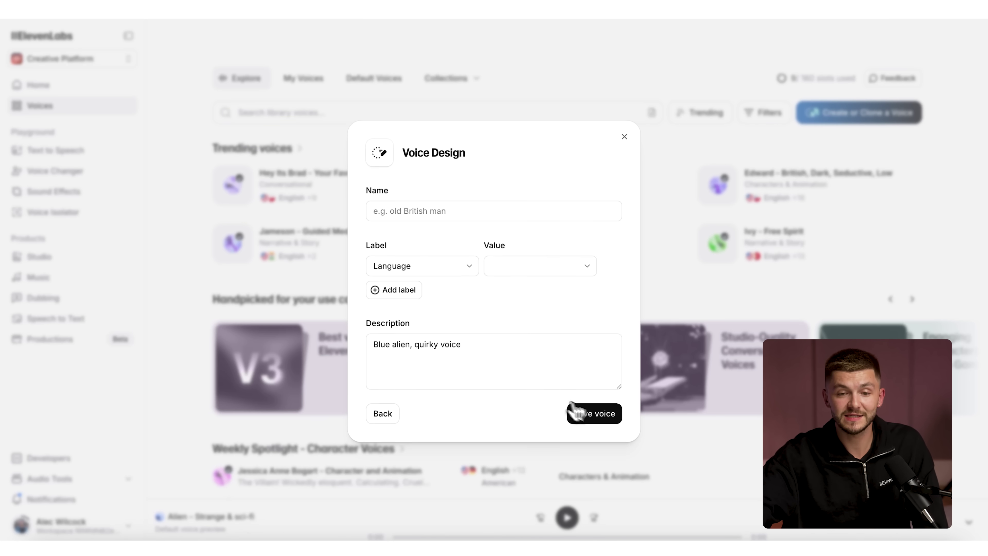
Name the designed voice 'Blue Alien', set its language to English, and save it
left_click(433, 217)
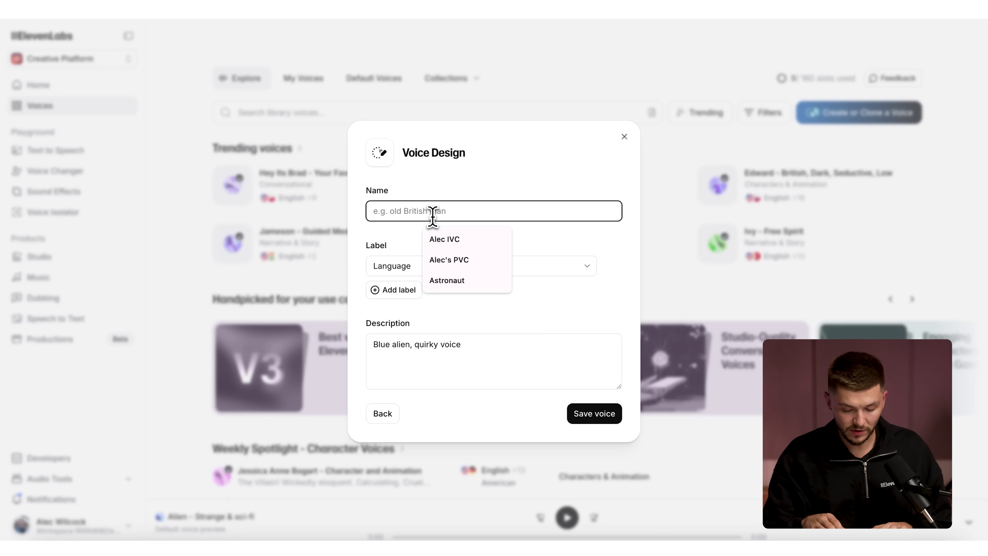
type("Blue Alien")
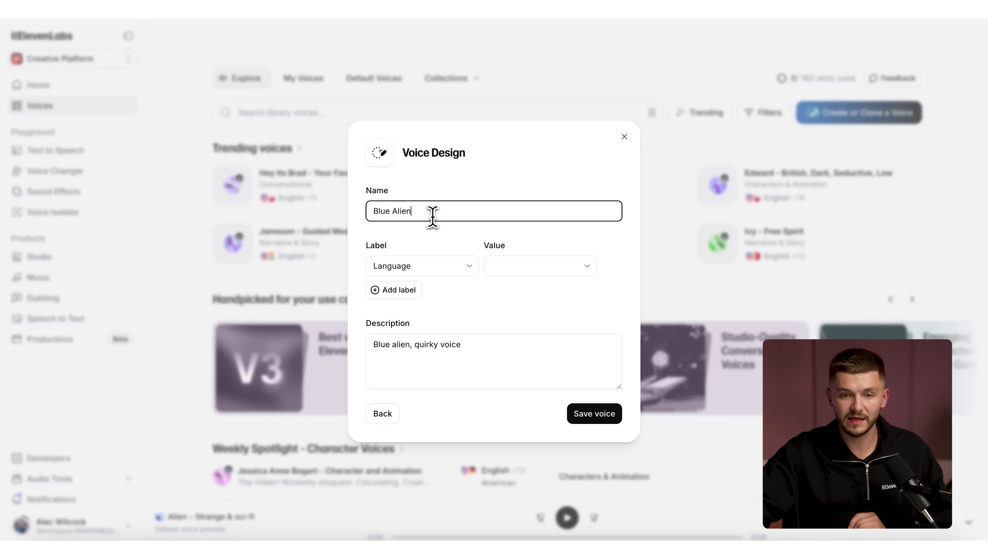
left_click(539, 270)
scroll(536, 288, "down", 5)
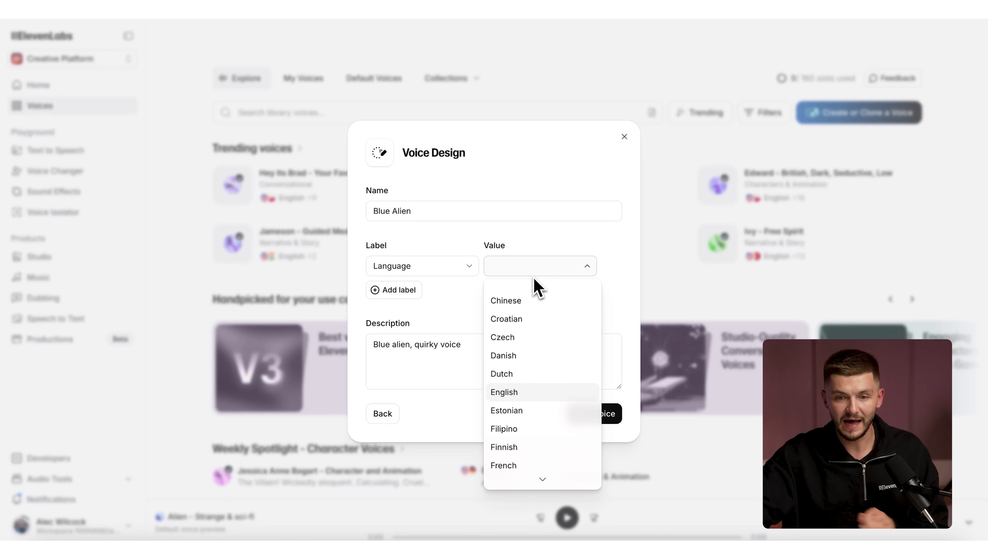
scroll(525, 342, "up", 1)
left_click(520, 411)
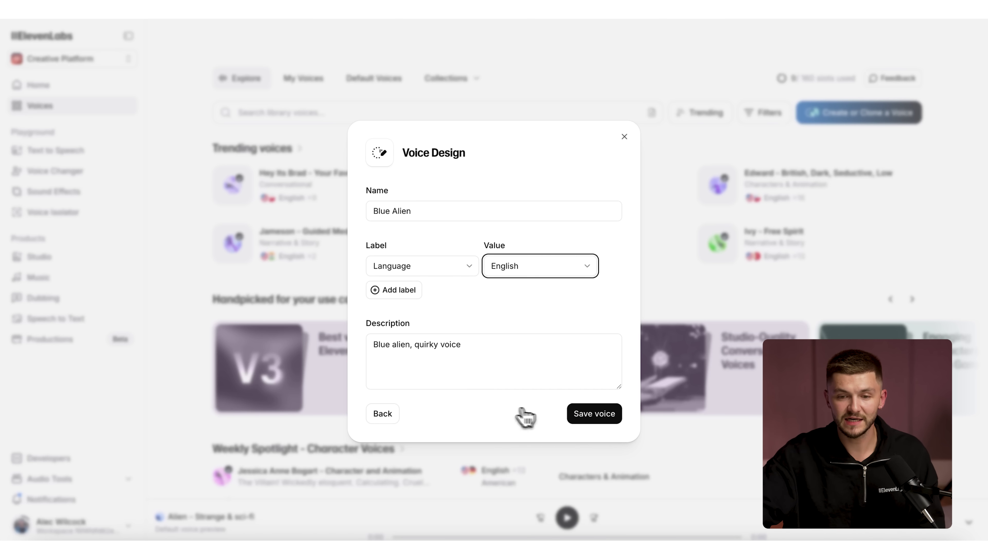
left_click(598, 415)
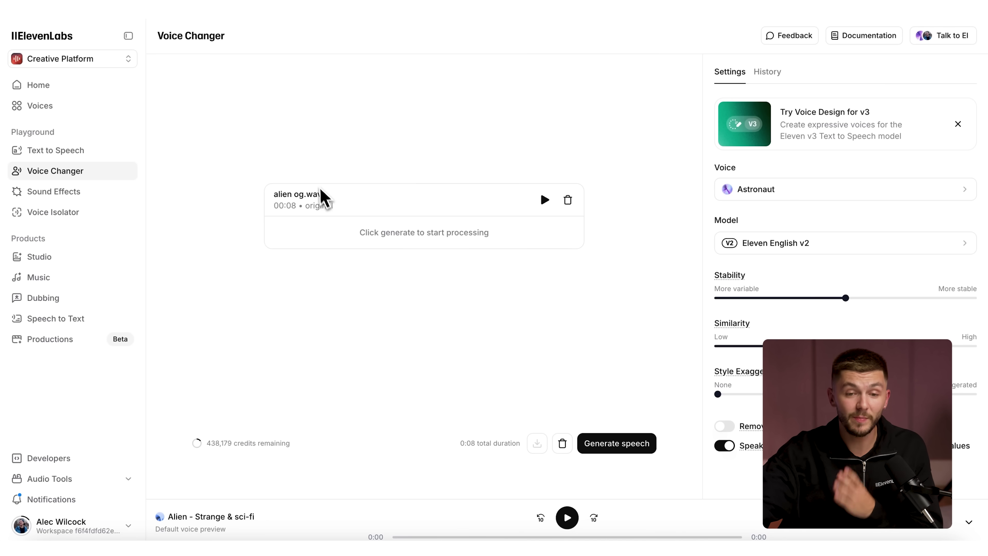
Choose the Blue Alien voice via a 'blue' search and convert alien og.wav into an 8-second clip
left_click(752, 191)
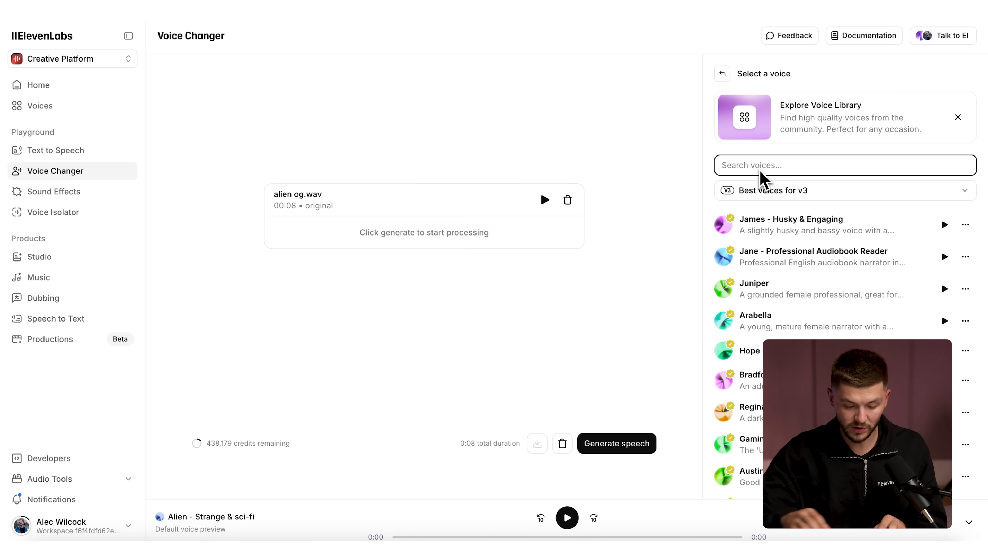
type("blue")
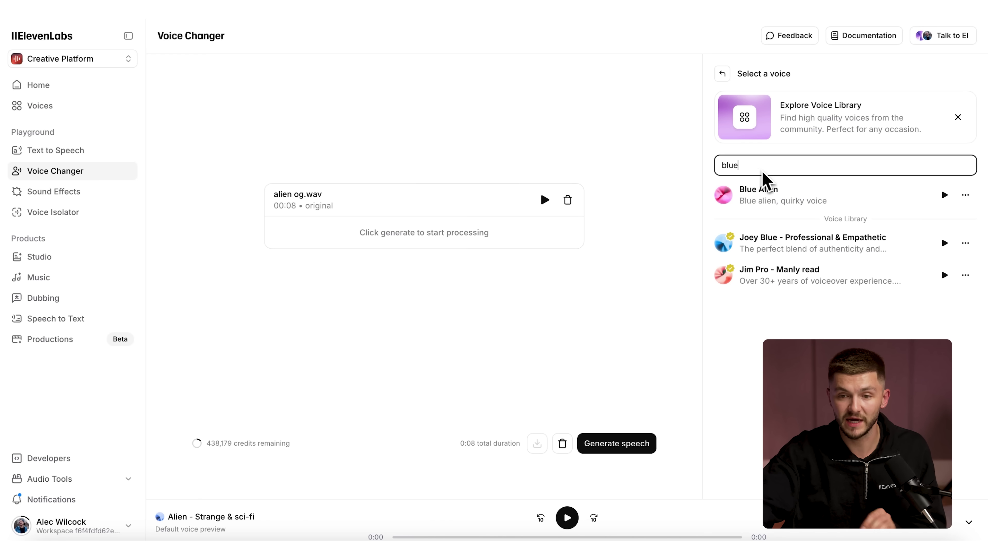
left_click(790, 199)
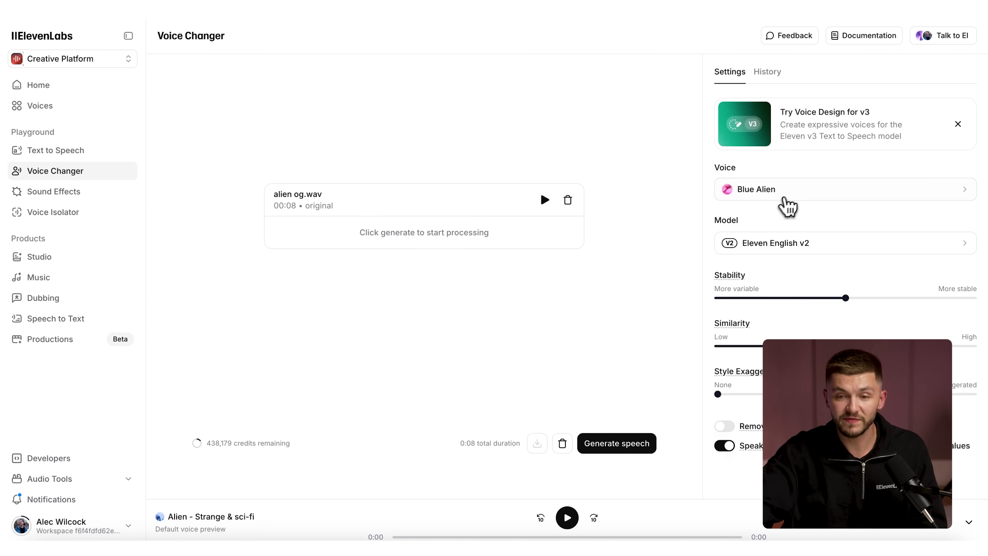
left_click(601, 444)
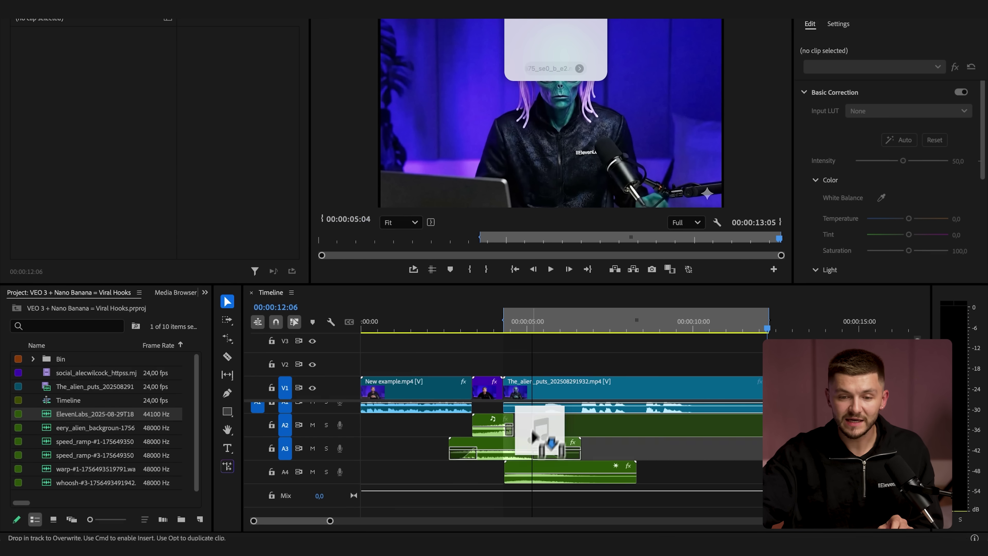
Place the converted Blue Alien voice on new track A5 under the alien clip, then select the A1 audio
left_click_drag(531, 444, 504, 512)
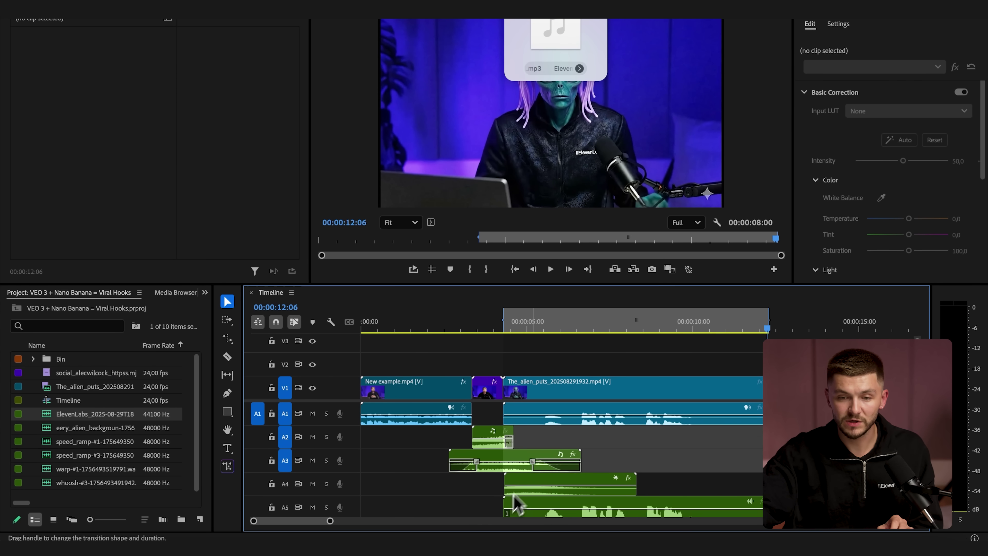
left_click(559, 424, "shift")
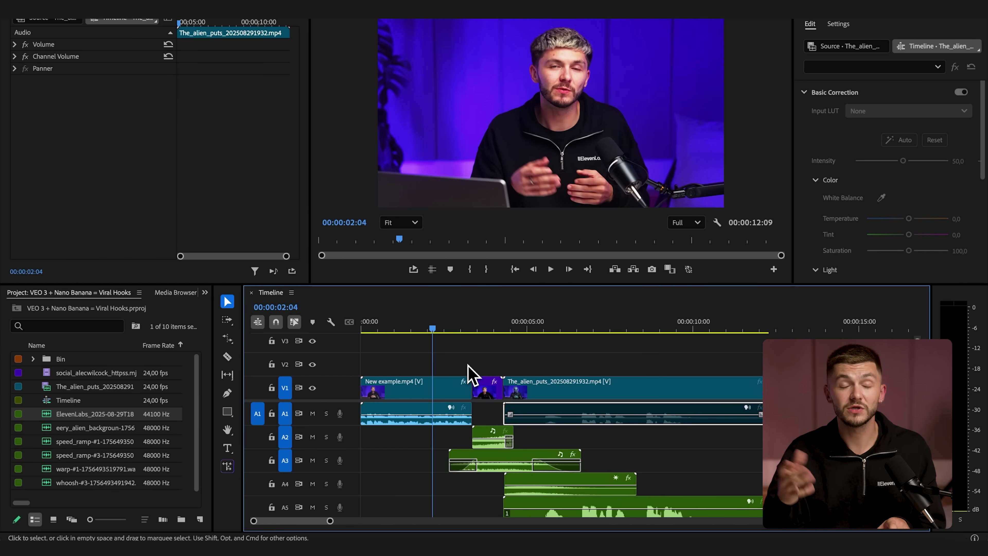